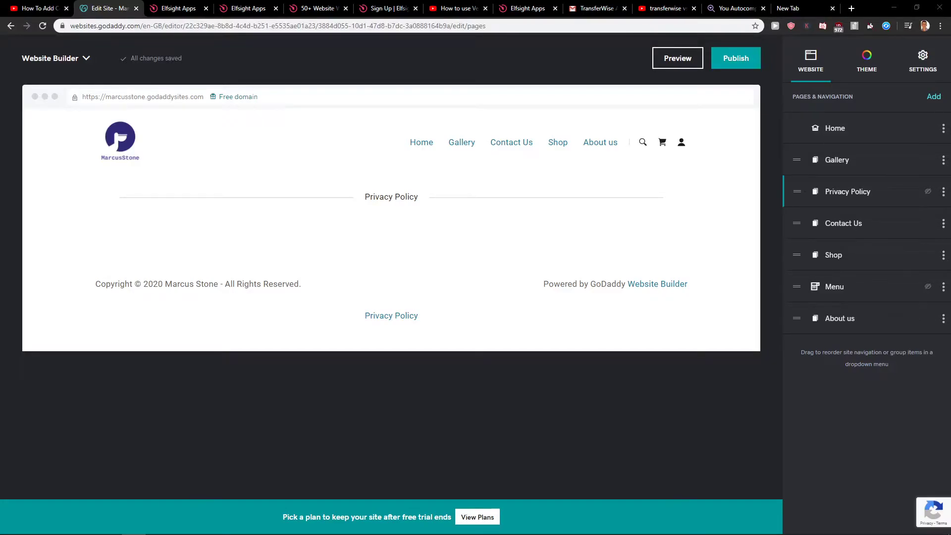
# Open the Home page from Pages & Navigation to show its sections
pyautogui.click(417, 143)
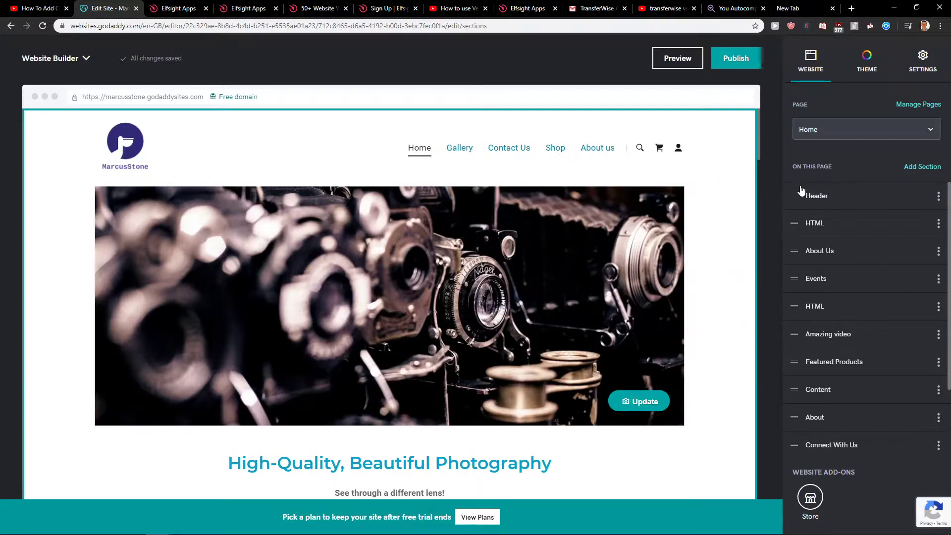
# Return to Manage Pages to list Home, Gallery, Shop and the other pages
pyautogui.click(911, 106)
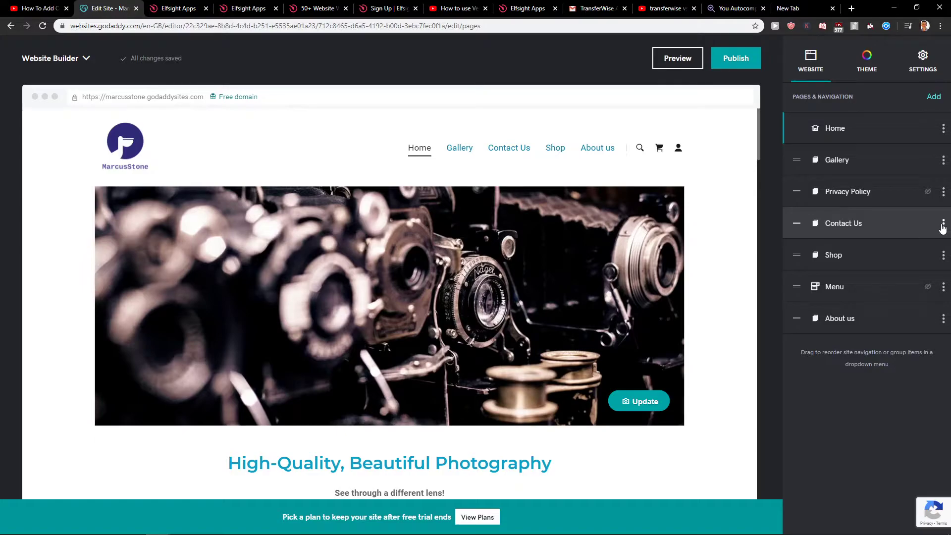
# Turn on Private Page in the Shop page's settings and confirm with Done
pyautogui.click(942, 256)
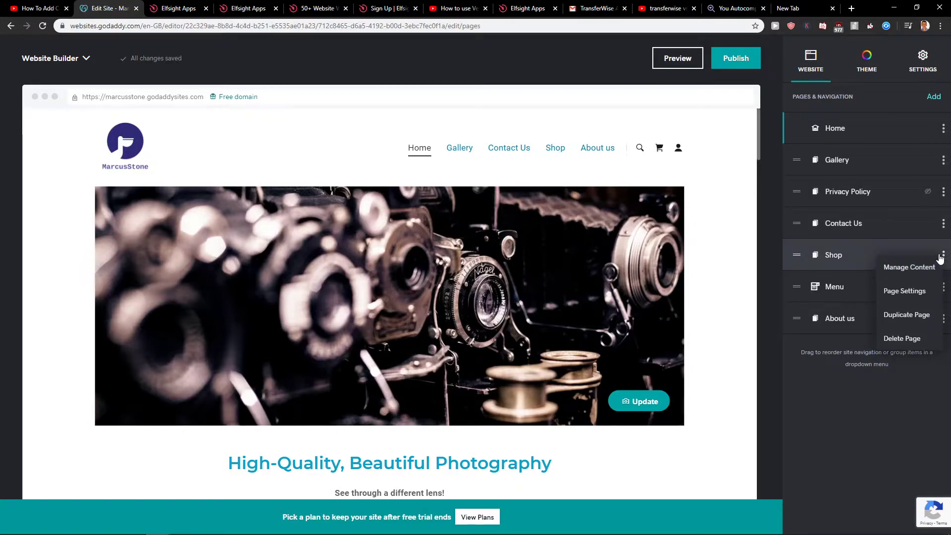
pyautogui.click(925, 290)
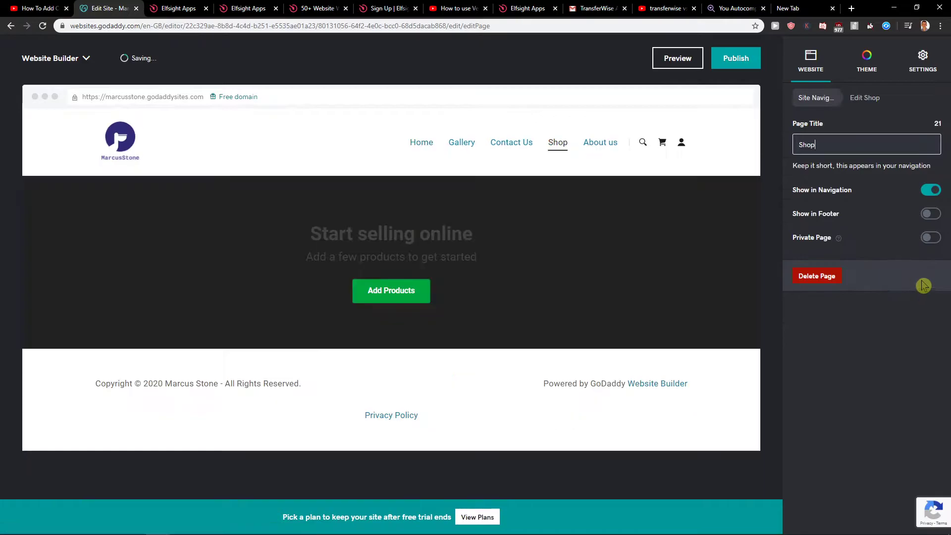
pyautogui.click(930, 239)
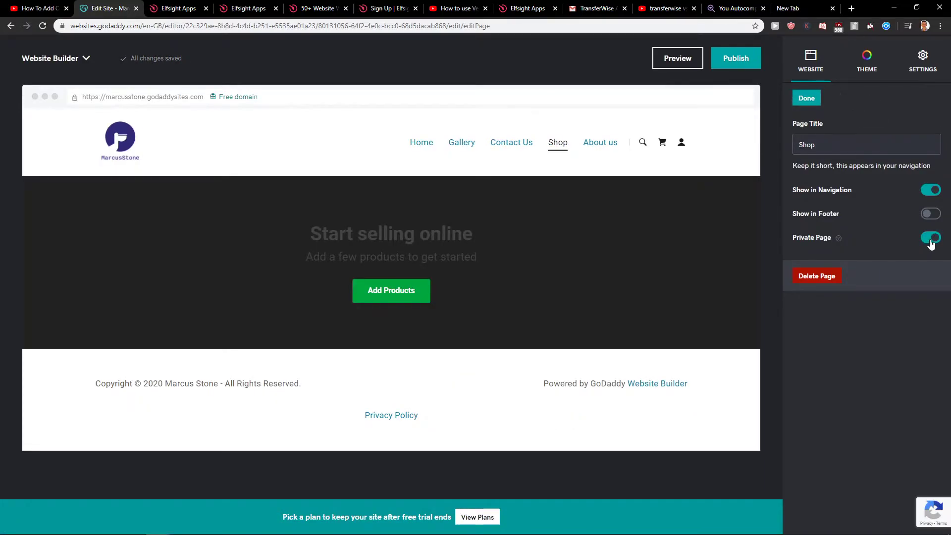
pyautogui.click(806, 98)
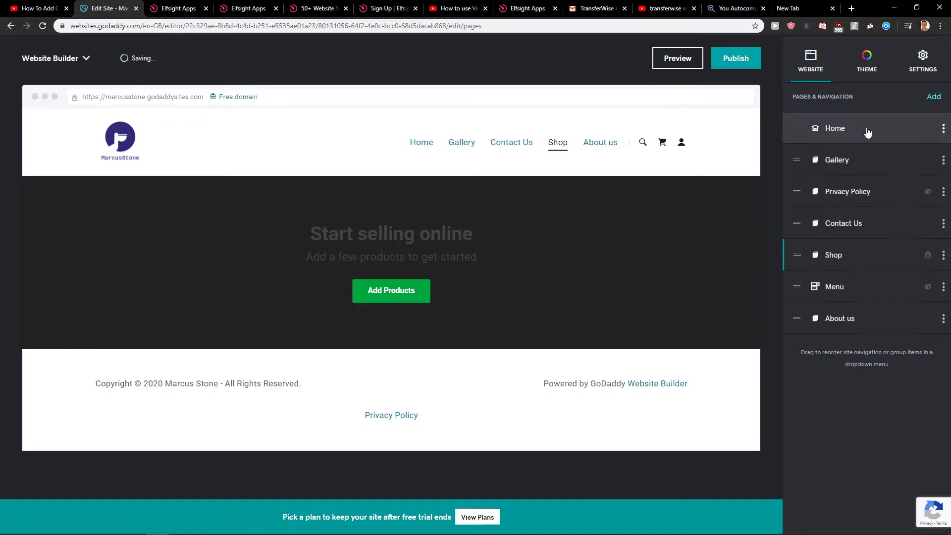
# View the Shop page's sections, then go back to the page list
pyautogui.click(943, 255)
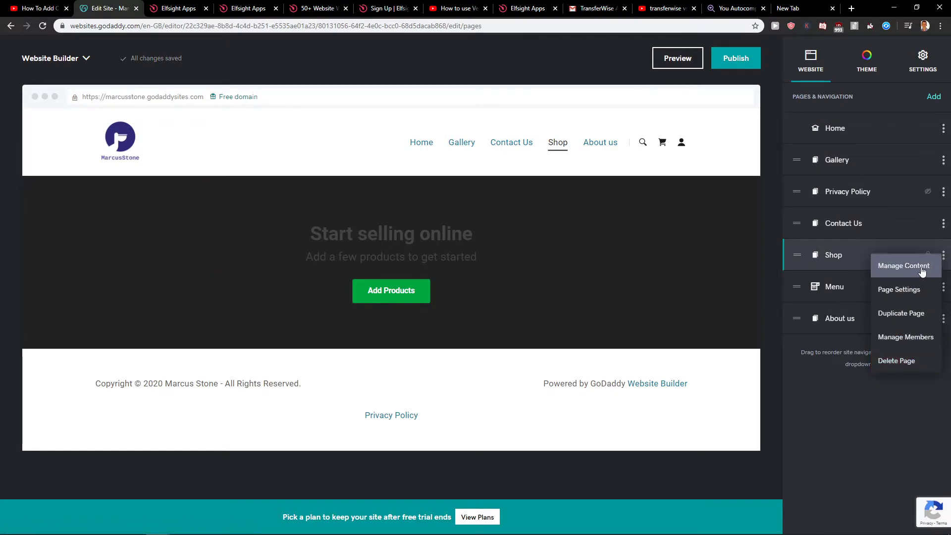
pyautogui.click(922, 269)
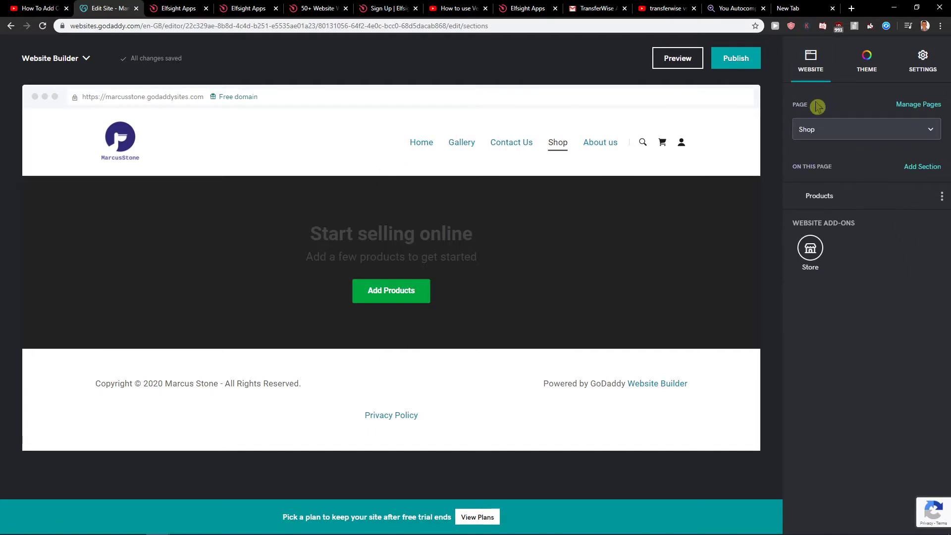
pyautogui.click(919, 104)
# Reopen the Shop page's settings and show the Private Page help explanation
pyautogui.click(943, 255)
pyautogui.click(911, 335)
pyautogui.click(94, 8)
pyautogui.click(943, 255)
pyautogui.click(914, 294)
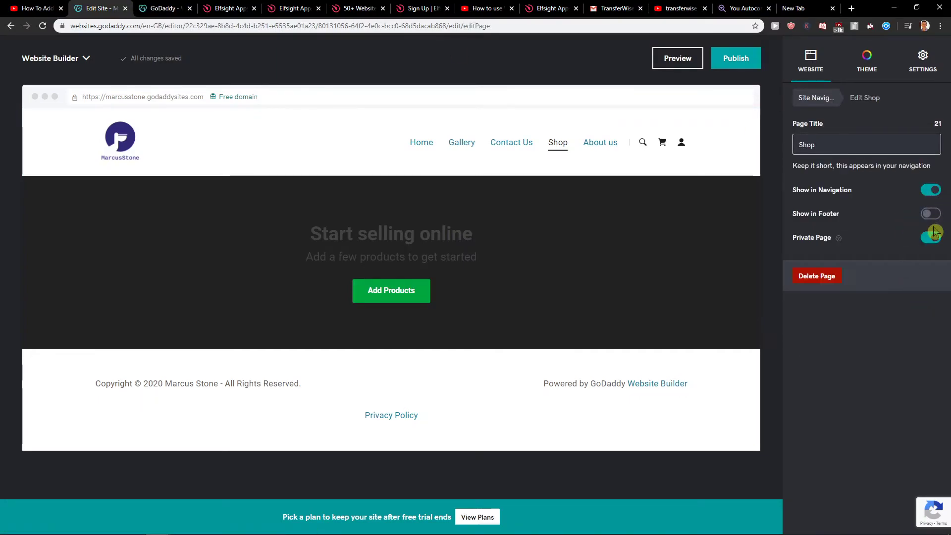
pyautogui.click(840, 238)
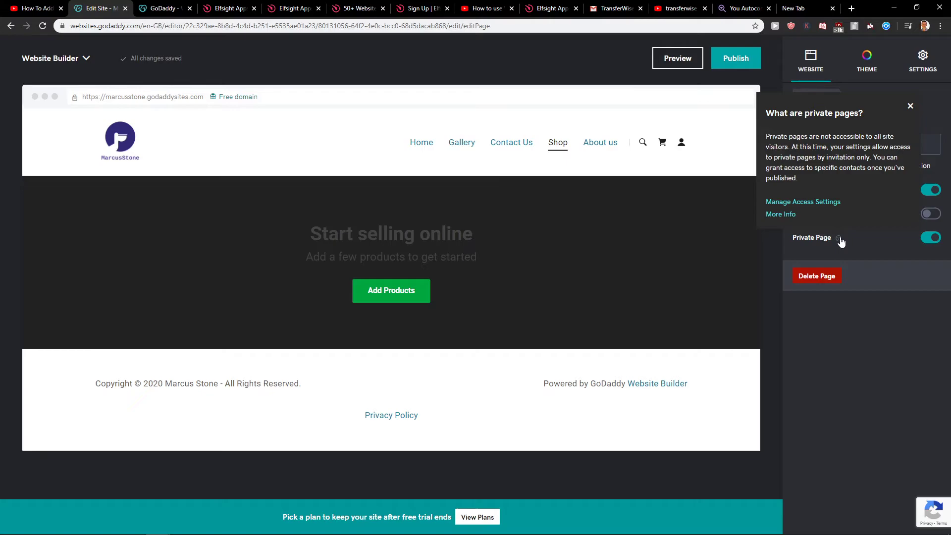
# Open Manage Access Settings and switch to the Member Accounts settings tab
pyautogui.click(822, 203)
pyautogui.click(159, 8)
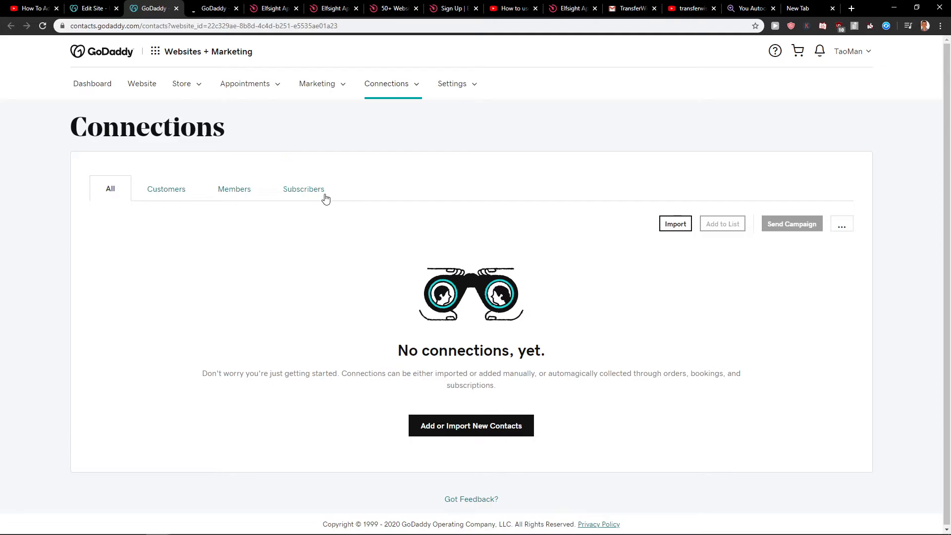
pyautogui.click(214, 9)
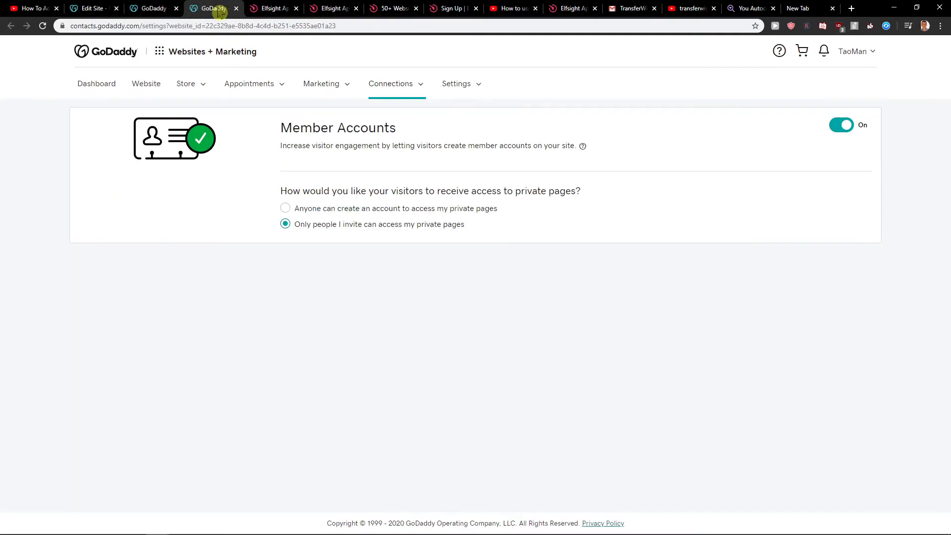